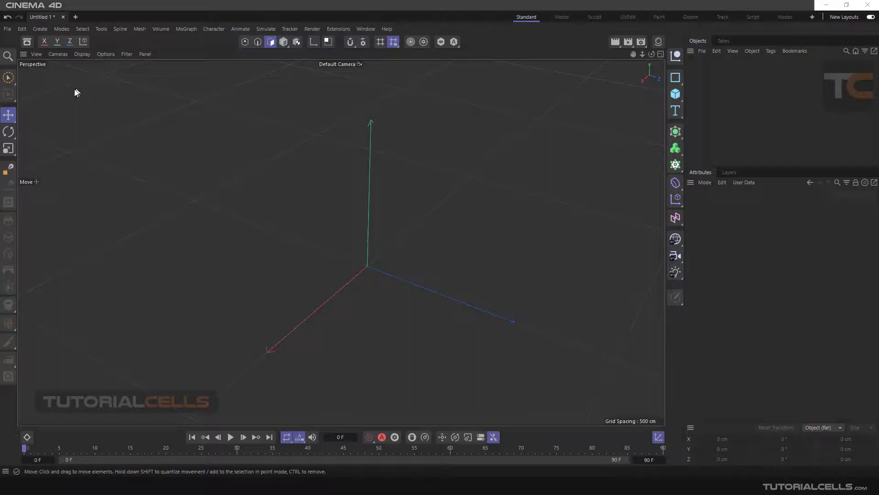
Step: Bring up the Generators palette from the toolbar in the empty scene
click(676, 131)
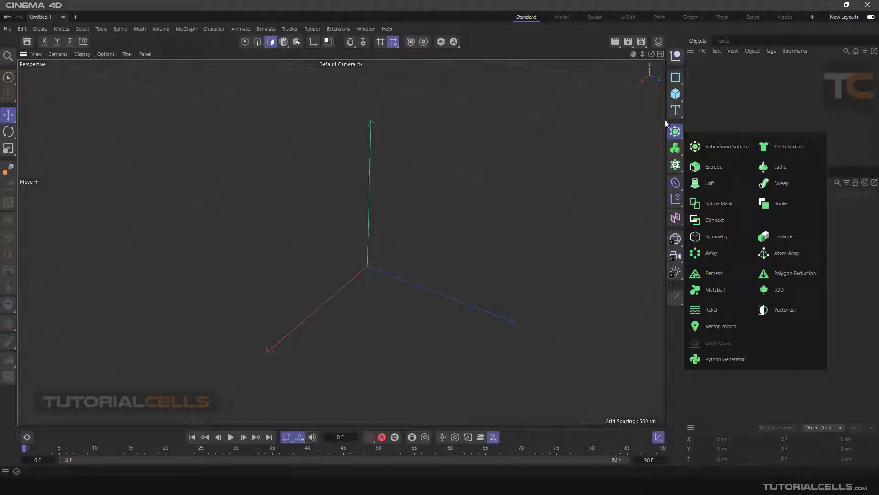
Step: Add a Flower spline from the Spline palette and orbit the view to face it head-on
click(676, 83)
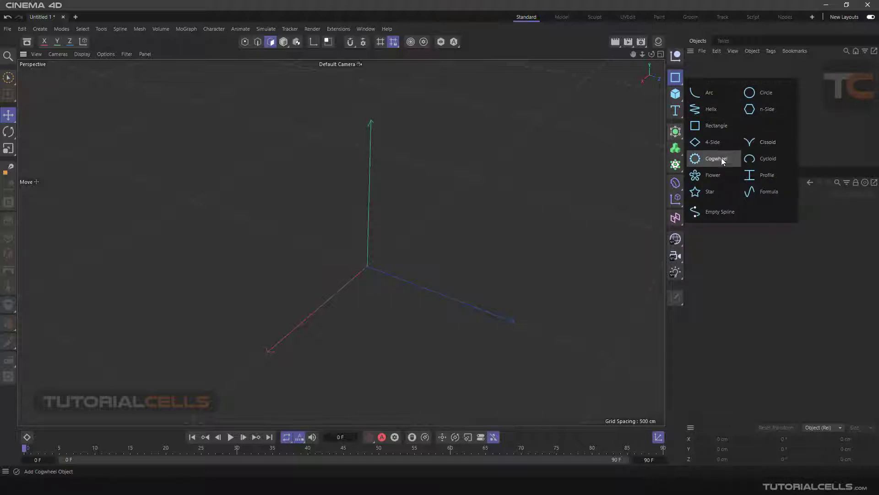
click(712, 173)
alt+drag(392, 196, 304, 236)
alt+drag(370, 174, 396, 191)
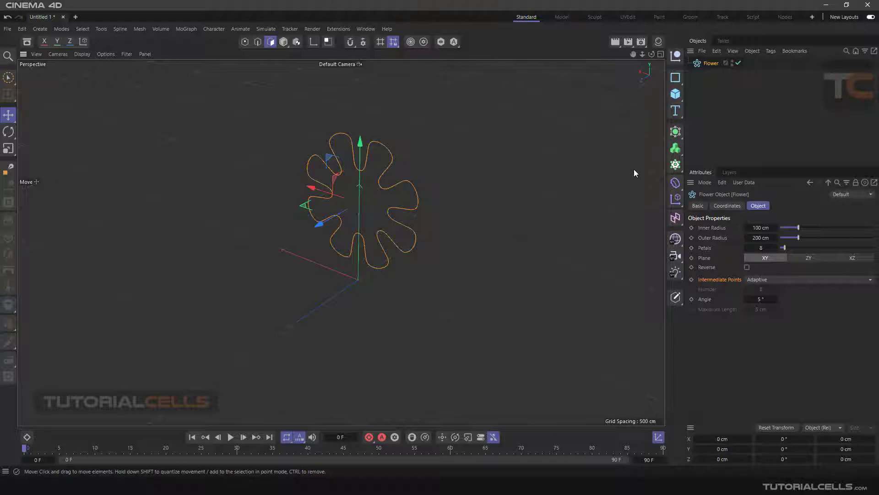
click(675, 131)
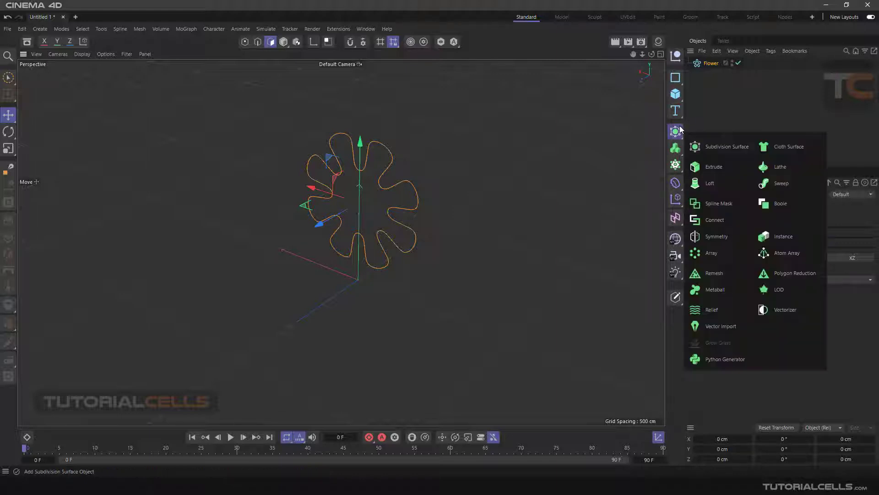
Step: Nest the Flower spline inside a new Extrude generator and check both objects' properties
click(713, 168)
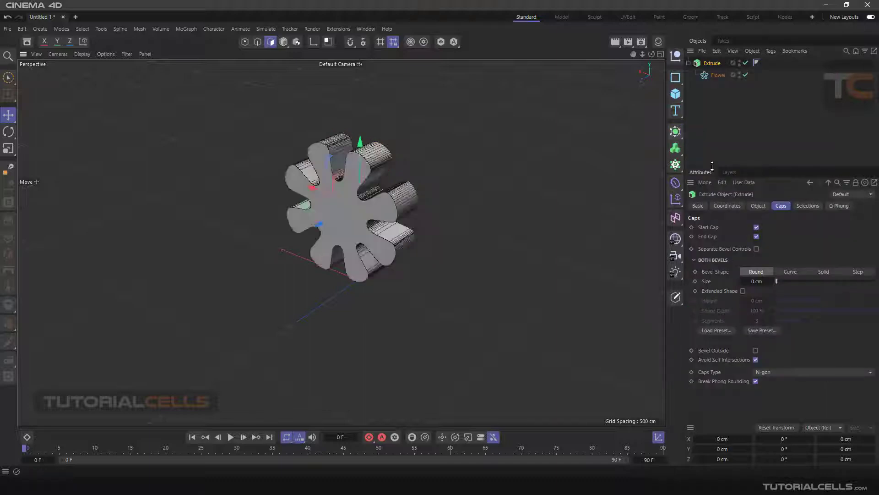
click(711, 73)
click(712, 67)
alt+drag(471, 219, 415, 200)
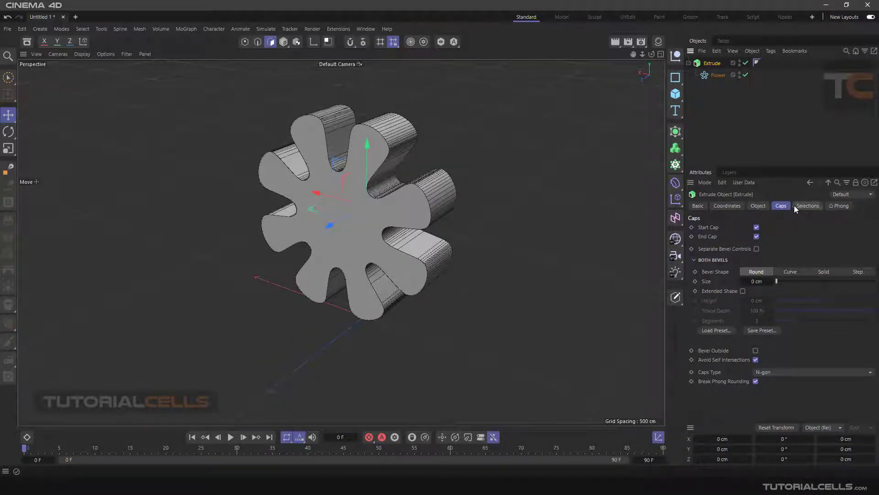
Step: Show the Extrude's Object tab and review the Direction choices, leaving it on Auto
click(759, 206)
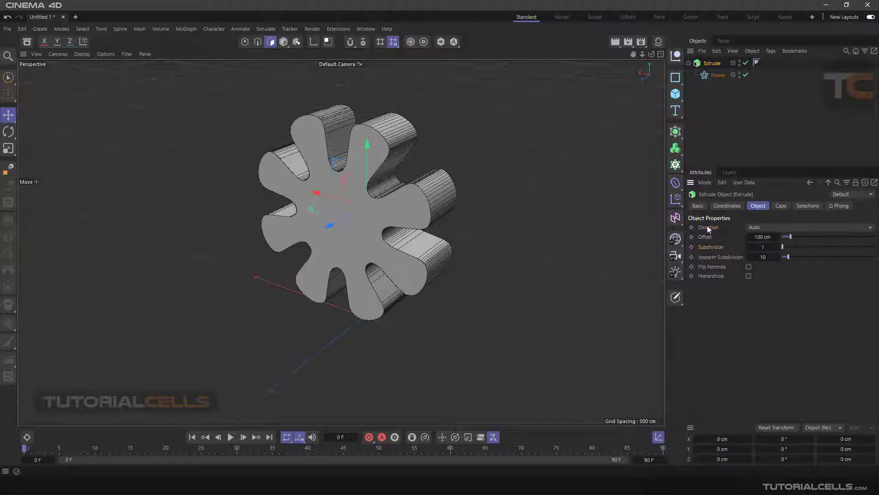
click(755, 227)
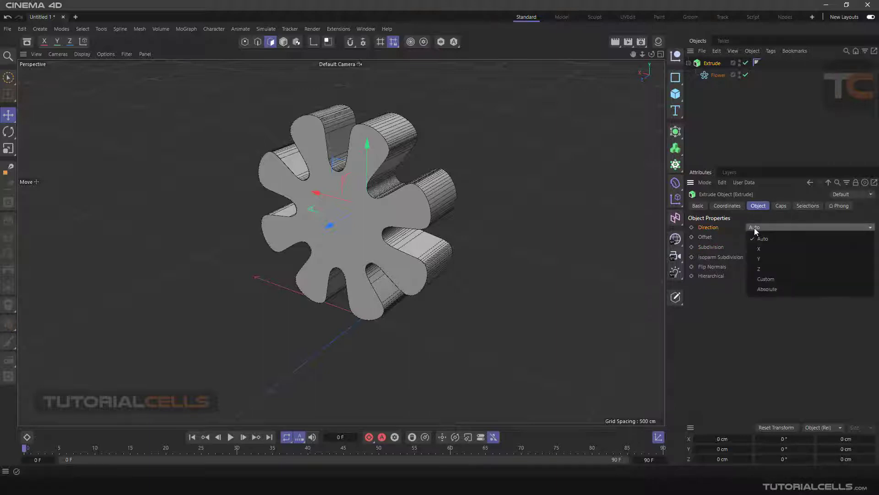
click(754, 227)
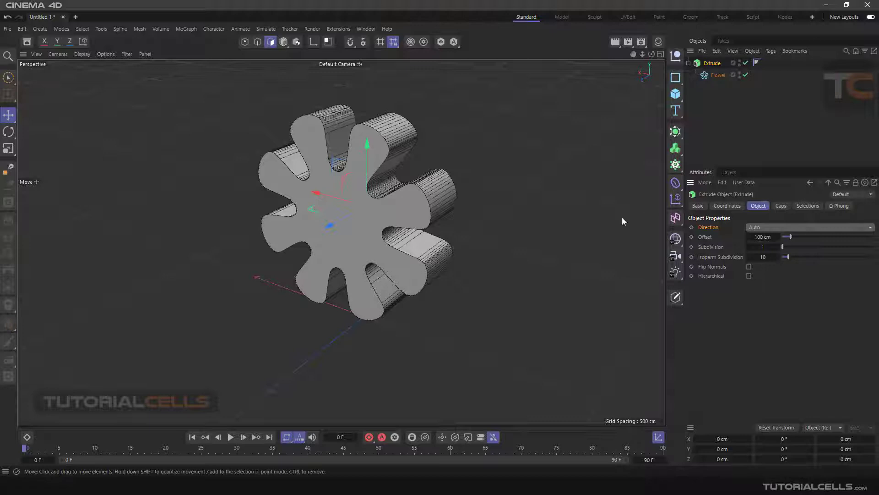
click(759, 227)
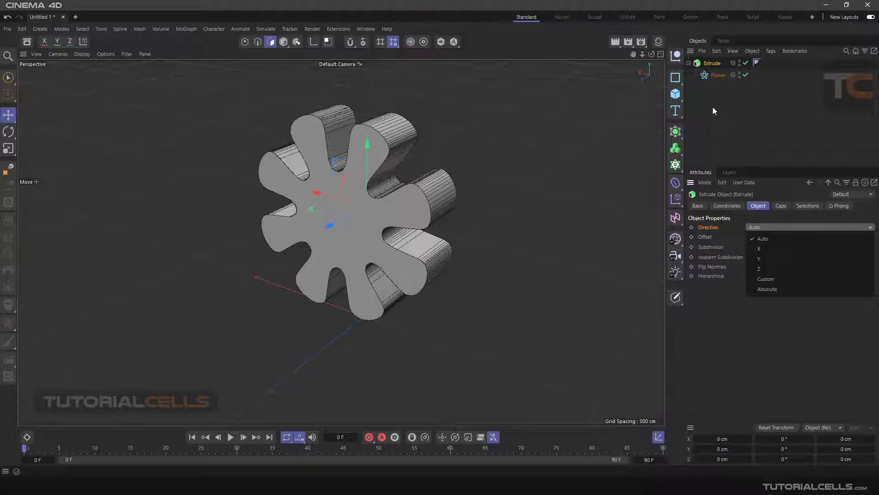
click(713, 79)
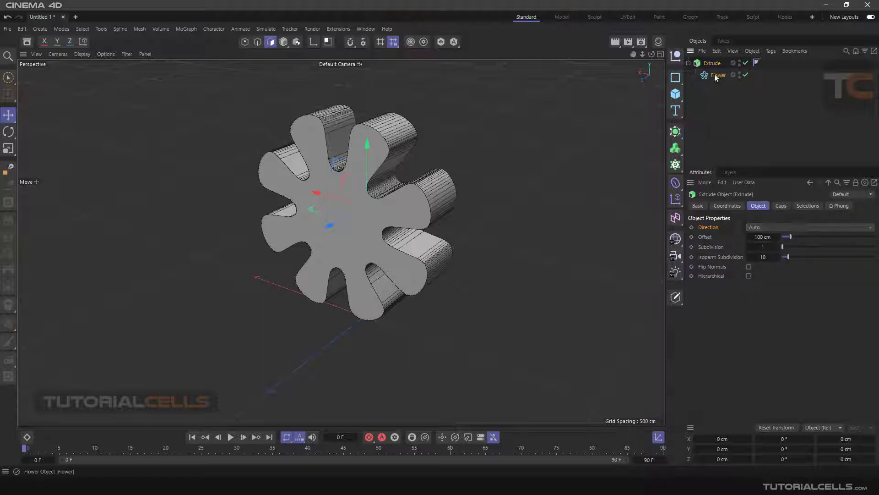
Step: Pull Flower out of Extrude, rotate it to a new tilt, and nest it back under Extrude
drag(714, 74, 712, 90)
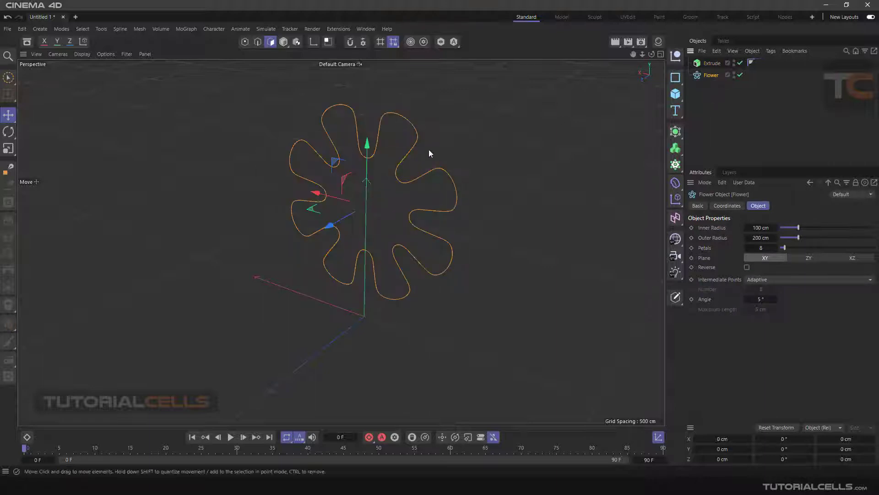
click(17, 130)
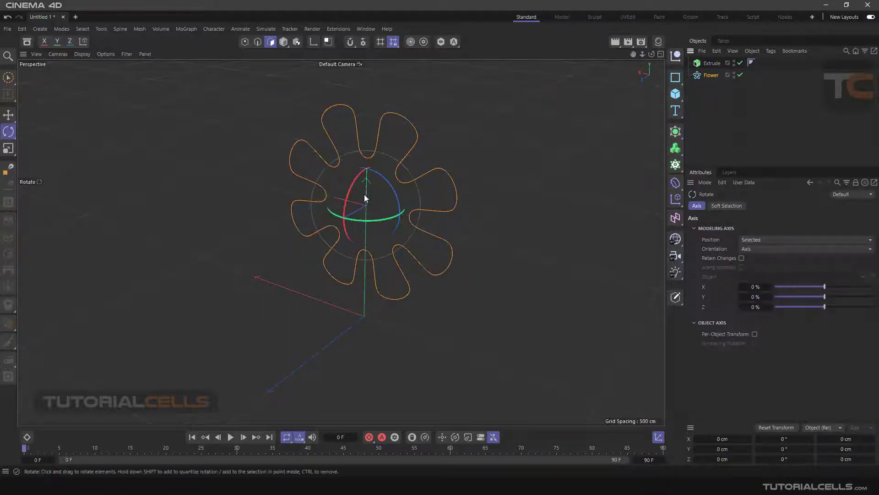
drag(365, 197, 378, 155)
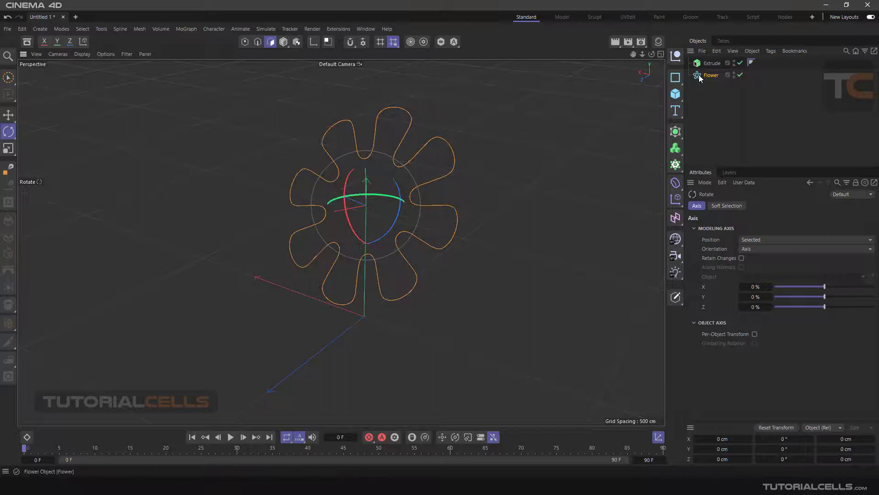
drag(708, 75, 710, 63)
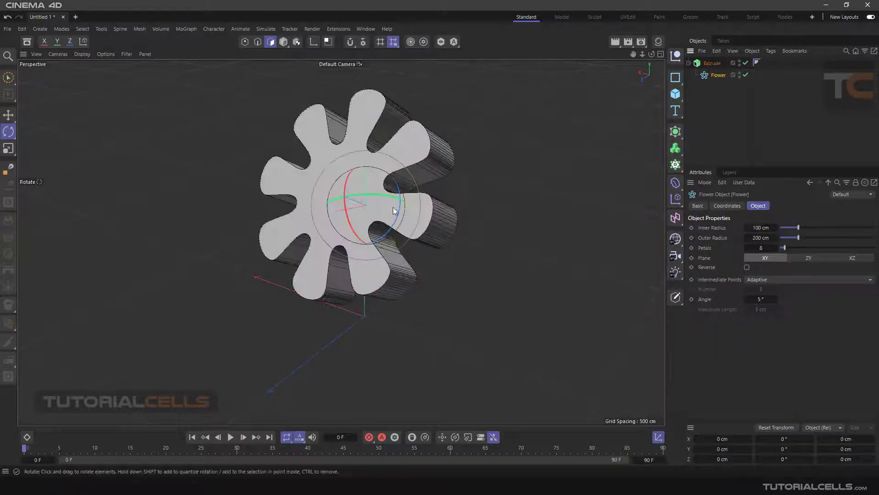
drag(348, 202, 385, 195)
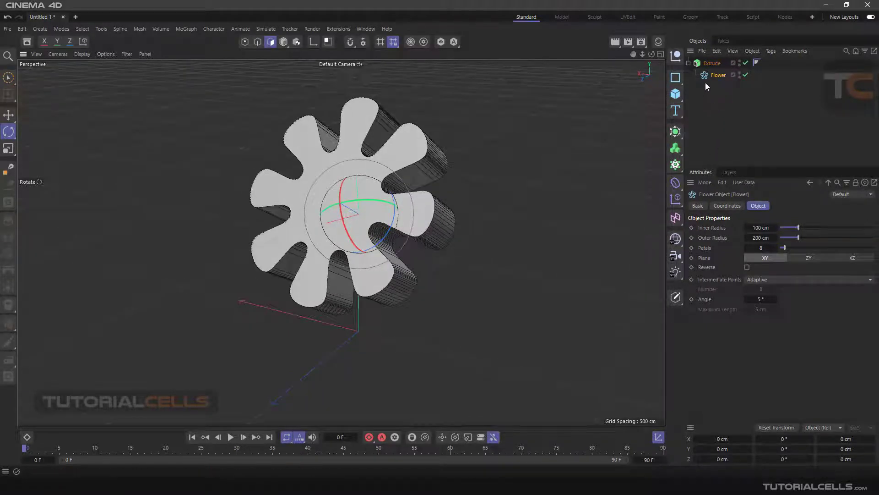
drag(715, 76, 711, 64)
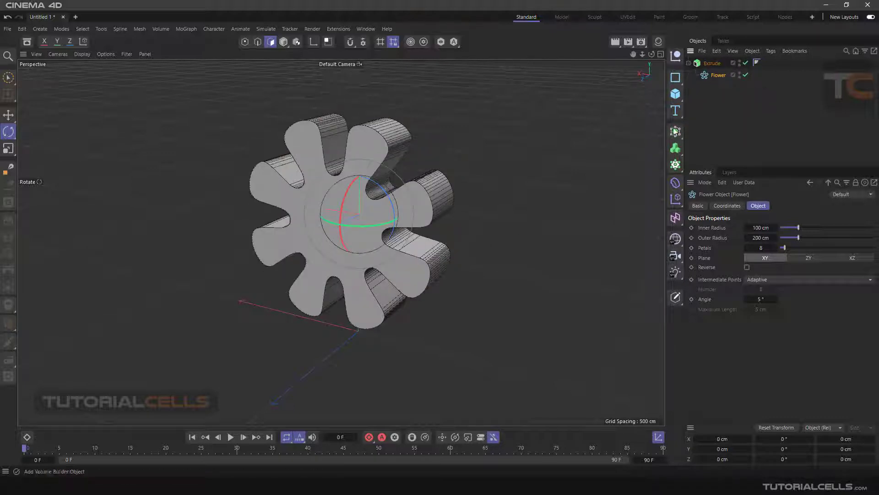
Step: Cycle the Extrude direction through X and Y, finishing on Z
click(709, 64)
click(754, 227)
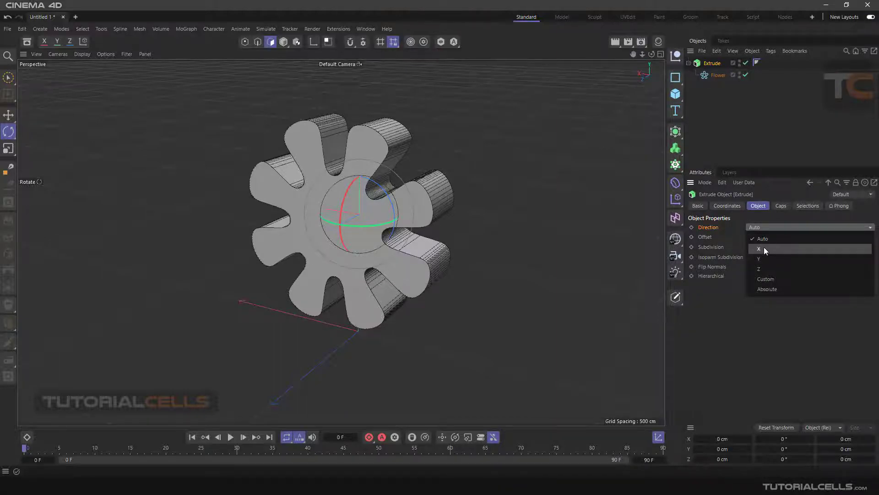
click(764, 246)
alt+drag(640, 235, 393, 186)
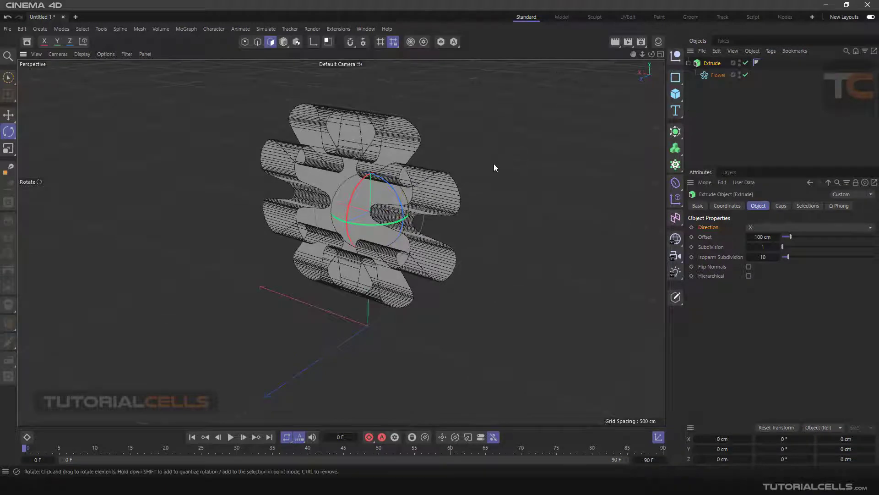
click(758, 226)
click(760, 258)
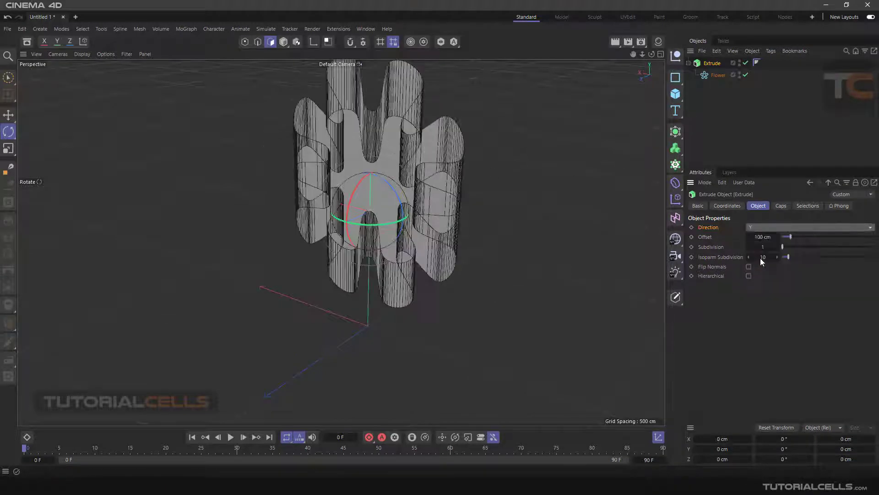
click(756, 226)
click(763, 269)
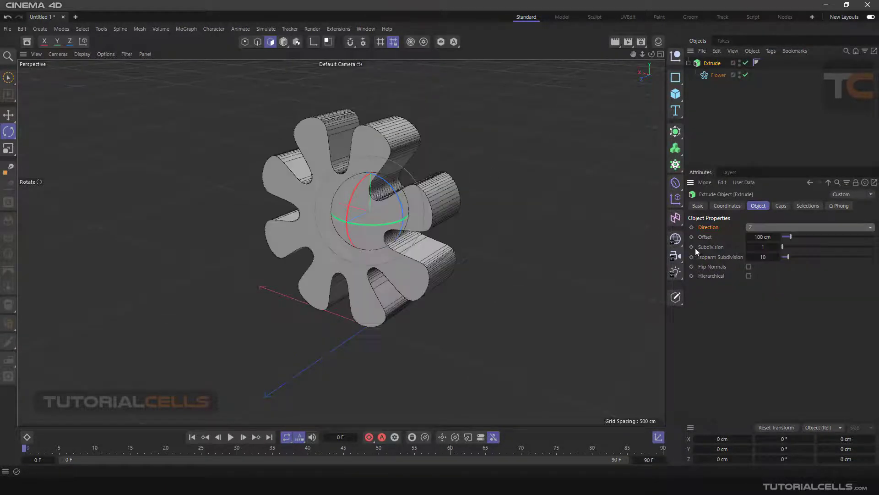
alt+drag(403, 192, 353, 218)
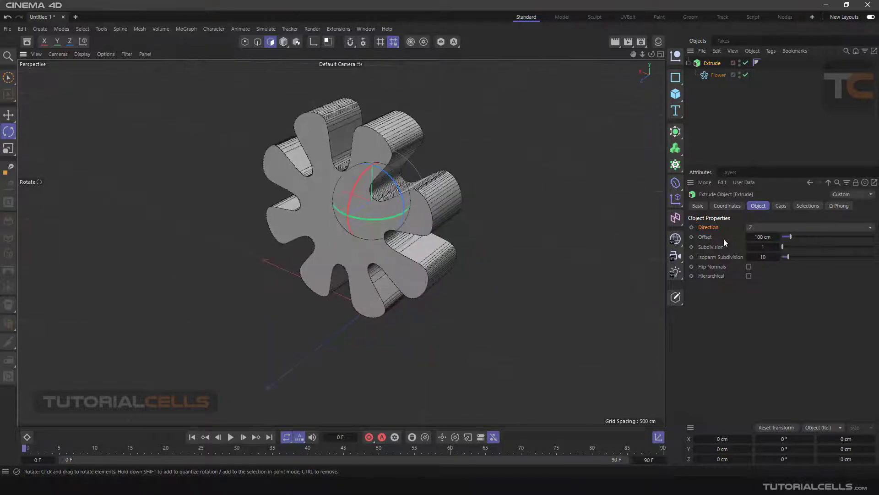
click(762, 227)
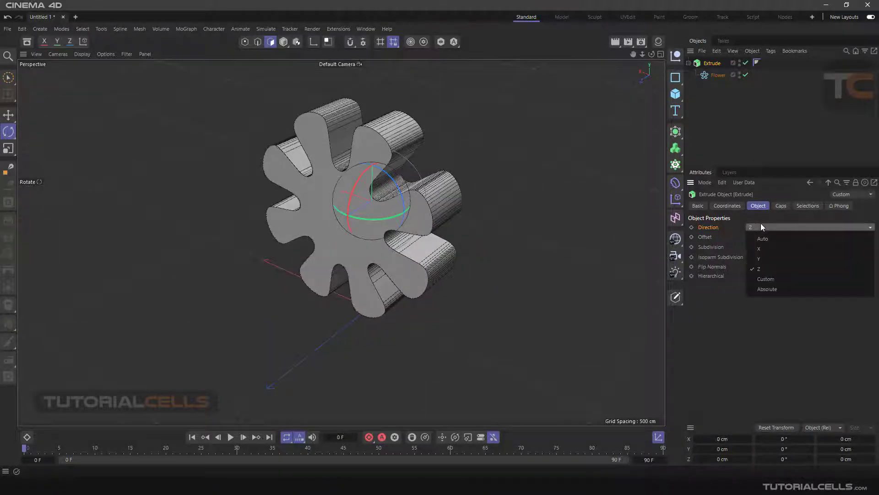
Step: Switch the Extrude direction to Custom and set the Movement X value to 17.1 cm
click(771, 279)
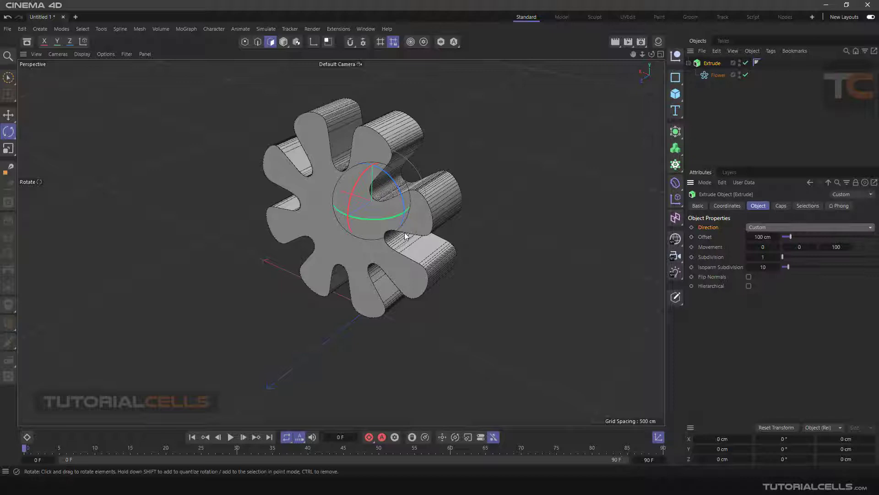
alt+drag(609, 228, 591, 221)
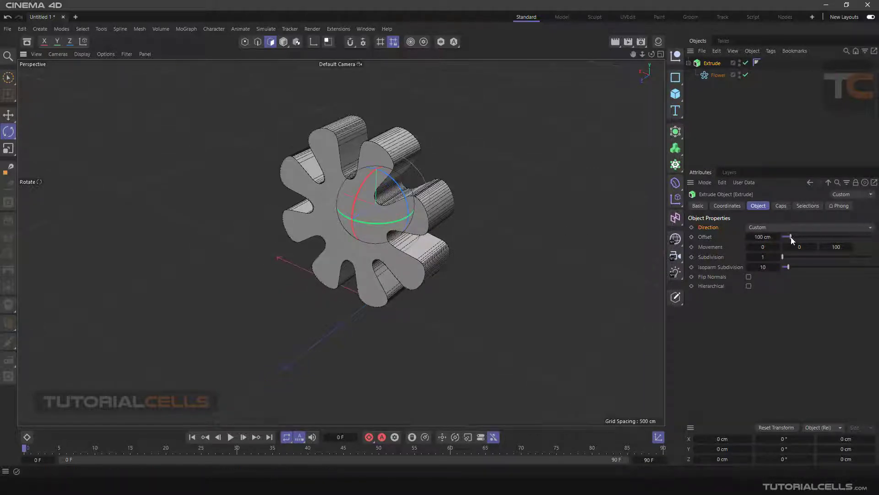
drag(791, 238, 764, 242)
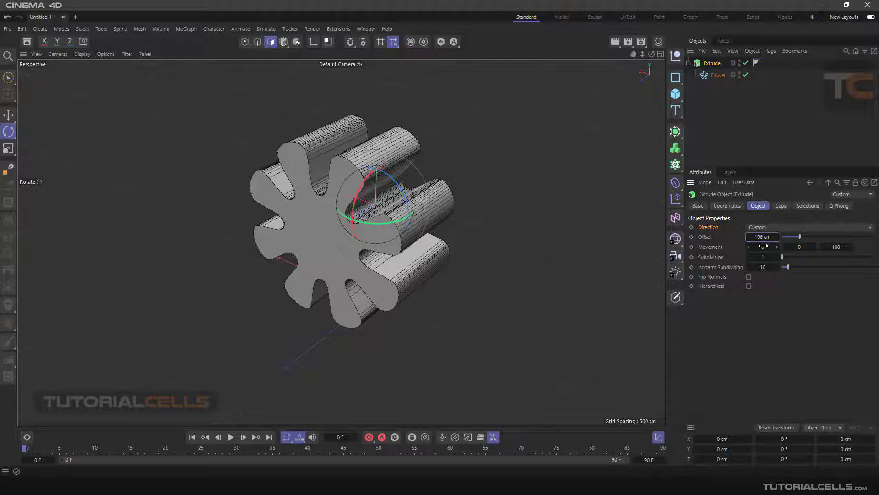
drag(763, 246, 850, 247)
click(781, 227)
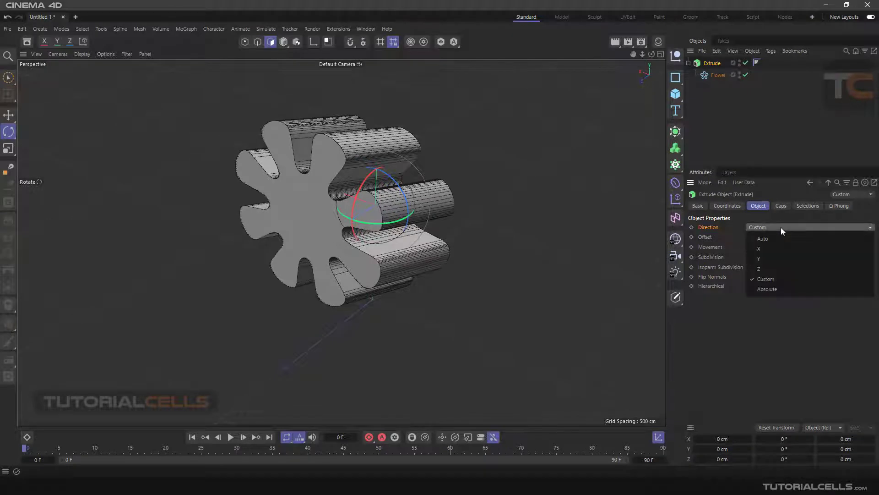
Step: Make the direction Absolute and adjust movement to 59.1, 0.3 and 215.4 cm
click(763, 289)
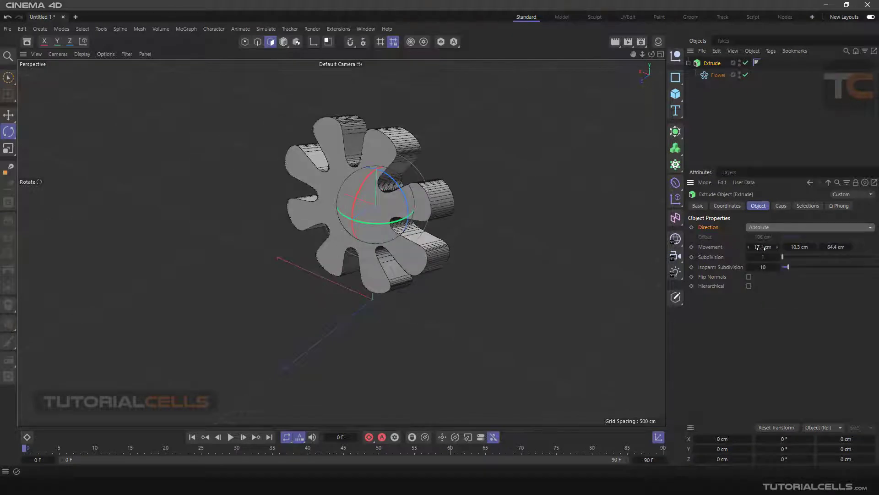
drag(777, 246, 753, 247)
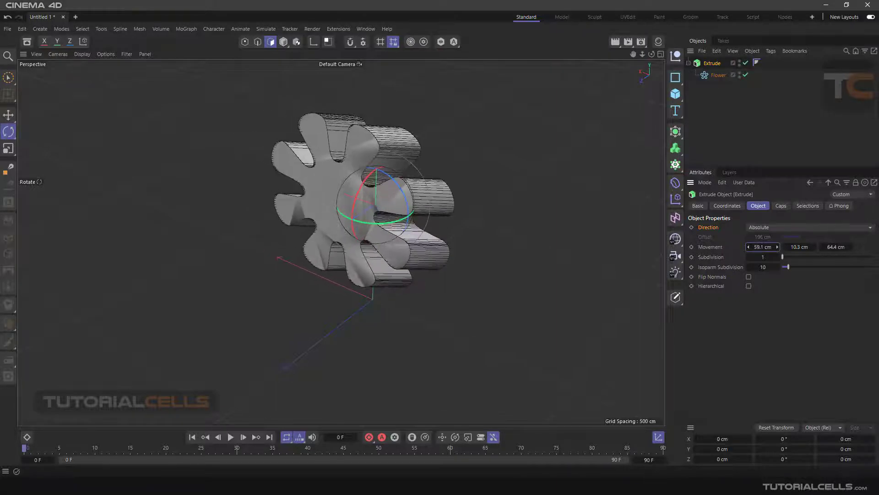
drag(814, 246, 786, 247)
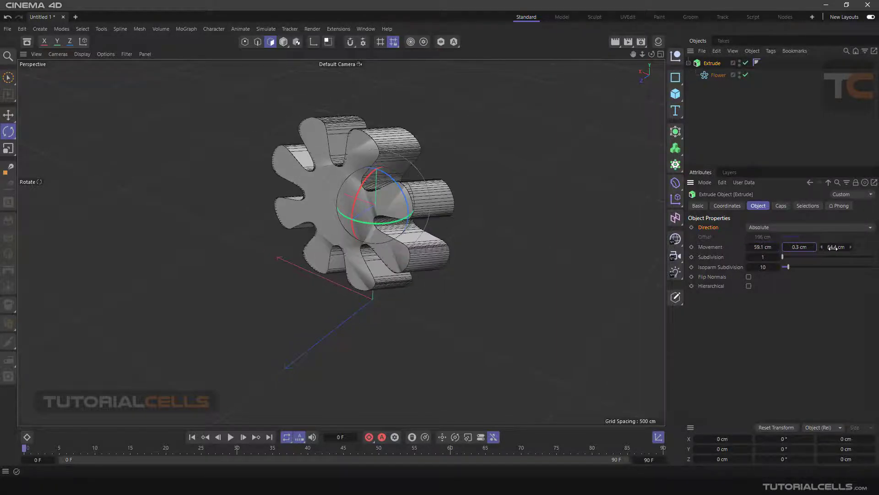
drag(850, 247, 877, 247)
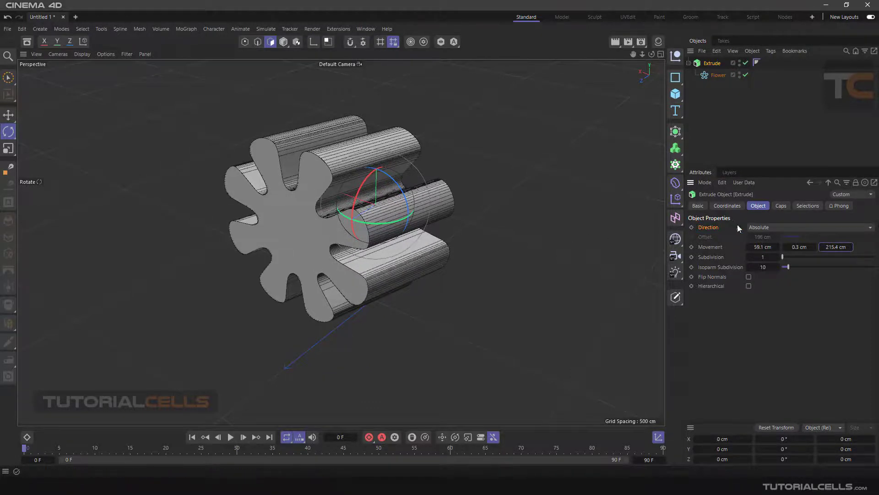
Step: Return the Extrude direction to Custom and orbit around the extruded flower
click(758, 227)
click(770, 278)
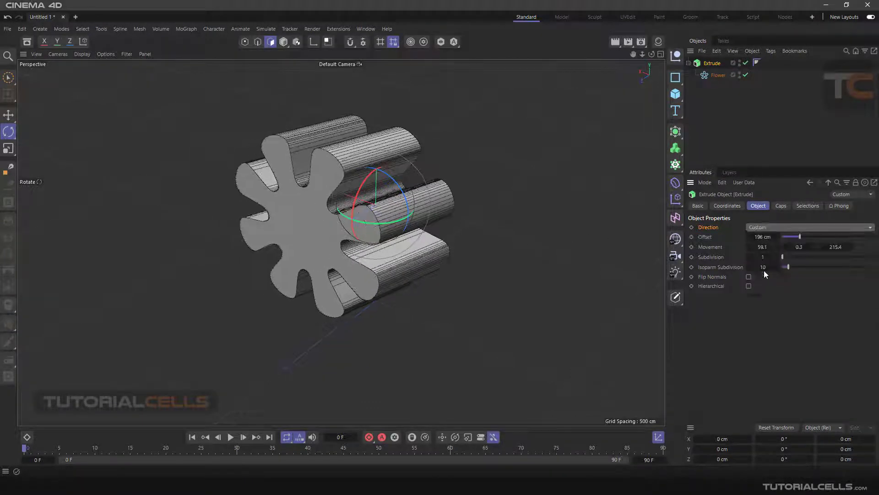
alt+drag(453, 266, 464, 235)
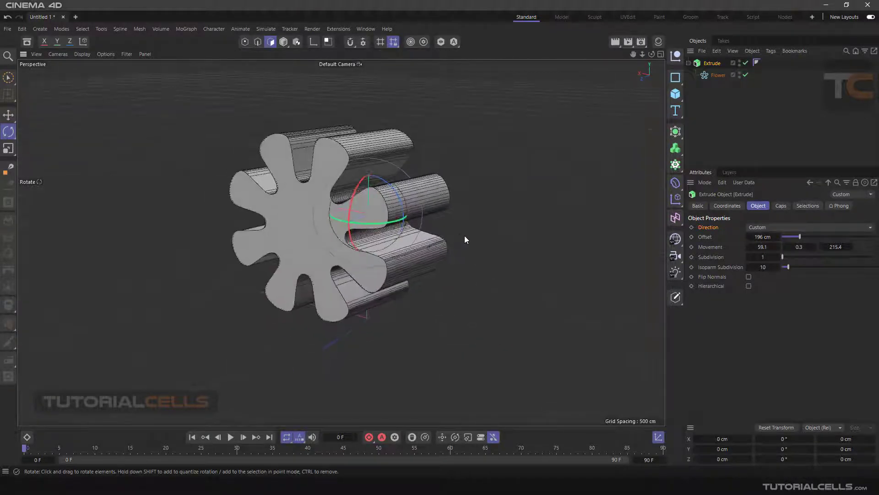
Step: Set the Extrude direction back to Auto and zoom closer to the flower
click(754, 226)
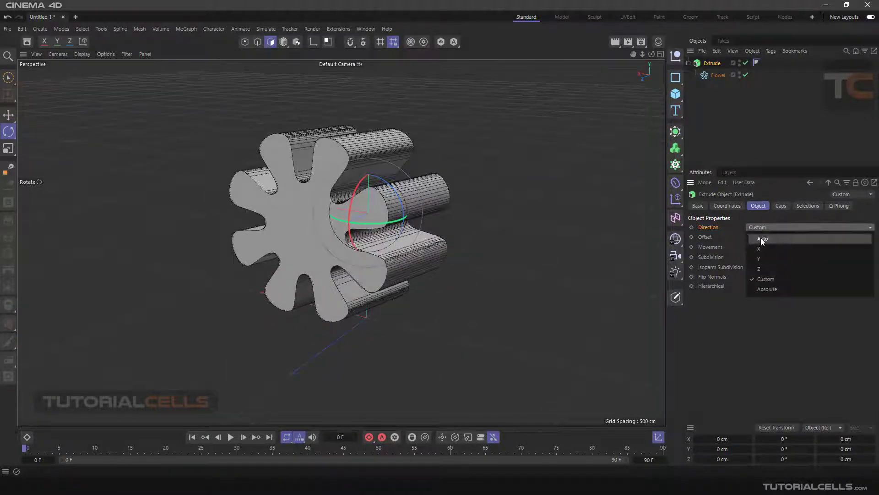
click(760, 237)
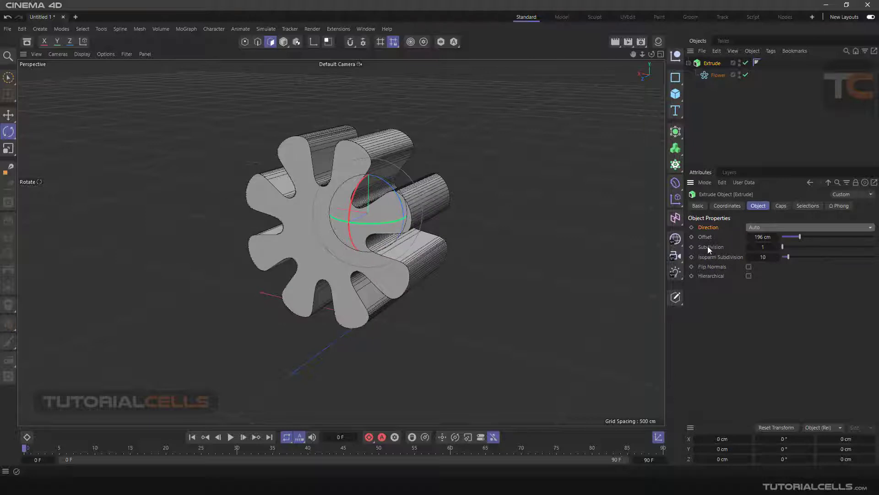
alt+drag(415, 211, 434, 212)
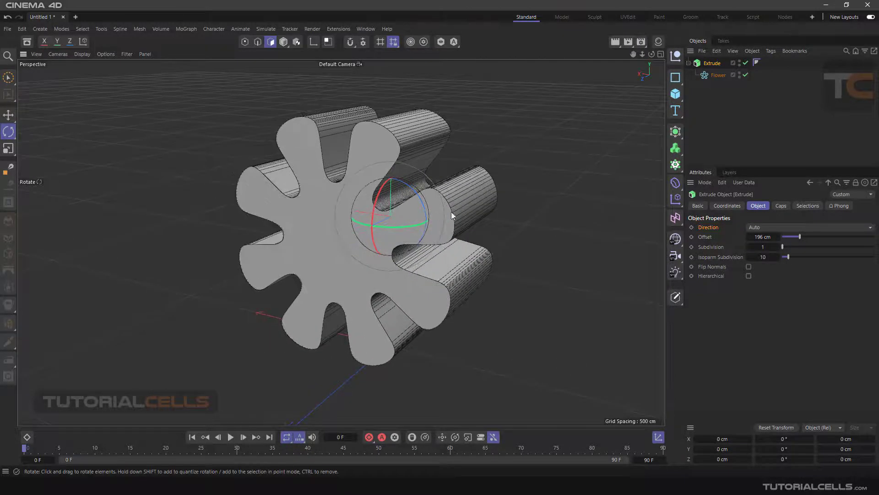
Step: Change the Flower spline's Intermediate Points from Adaptive to Subdivided
click(716, 76)
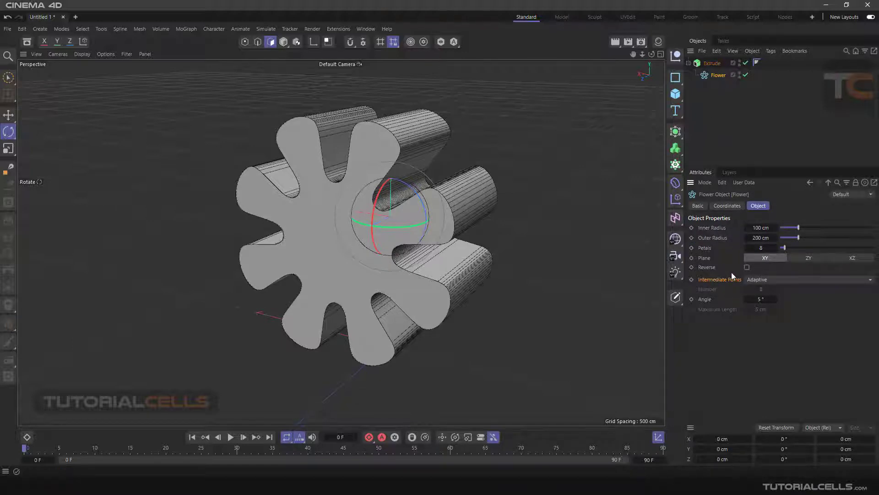
click(759, 280)
click(760, 323)
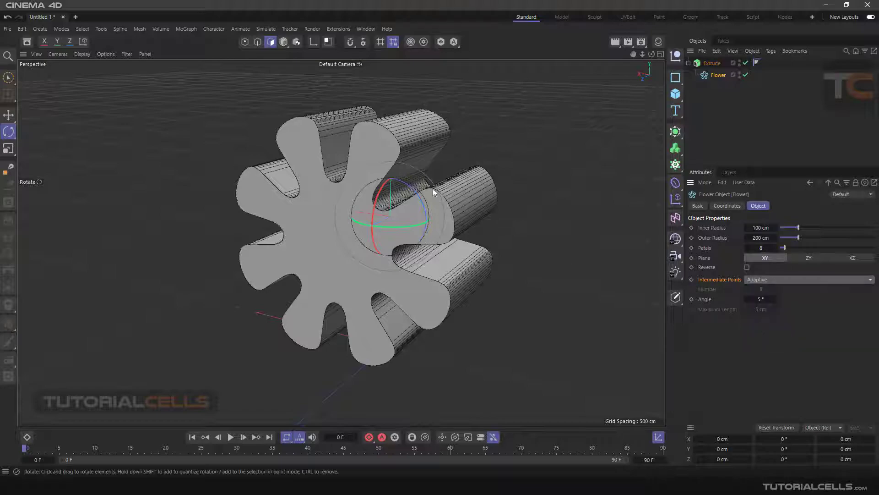
click(748, 281)
click(768, 330)
alt+drag(435, 165, 394, 139)
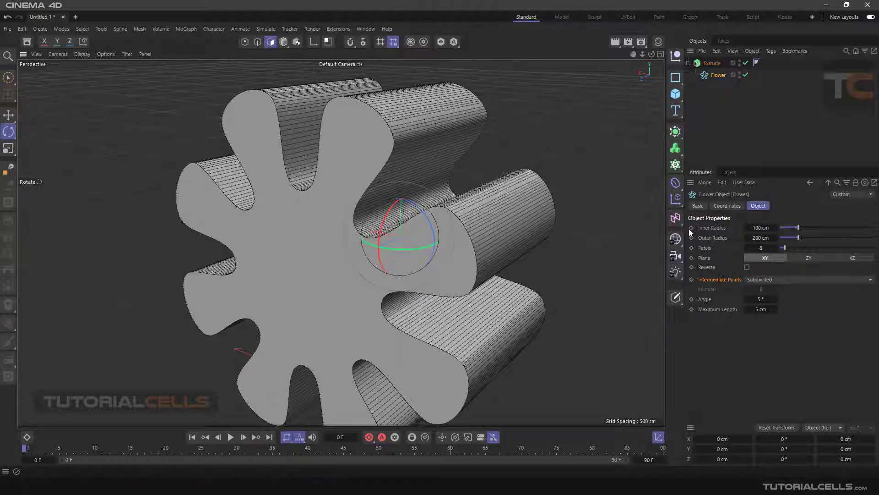
Step: Set the Extrude's Subdivision to 9, orbiting to inspect the segment rings along its sides
click(712, 63)
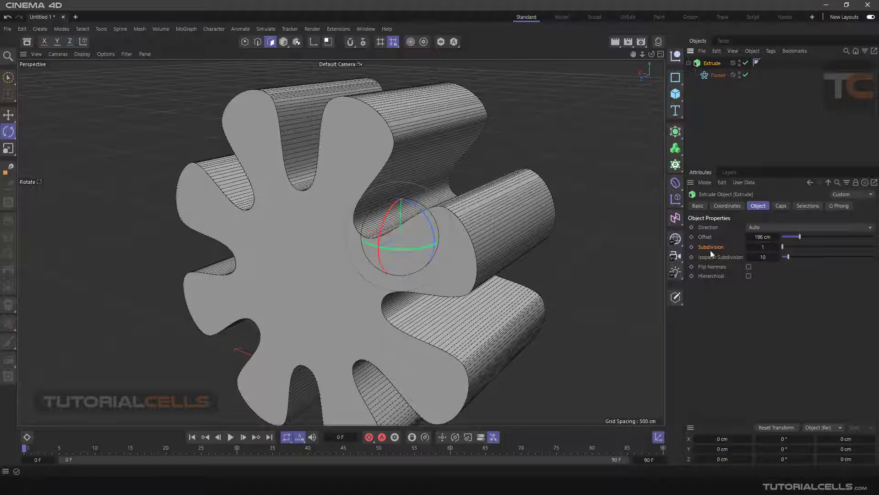
alt+drag(623, 234, 507, 225)
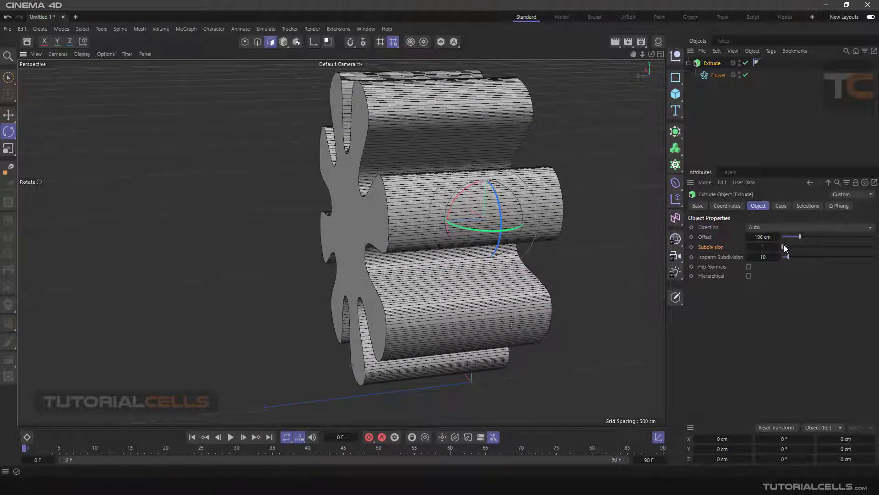
drag(784, 245, 788, 246)
alt+drag(571, 270, 486, 242)
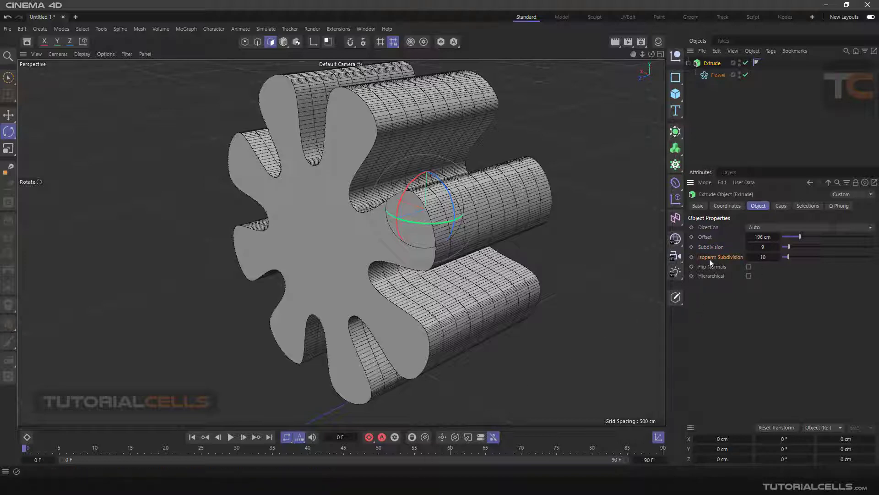
mouse_move(529, 280)
alt+mouse_down()
mouse_move(493, 284)
mouse_move(515, 280)
alt+mouse_up()
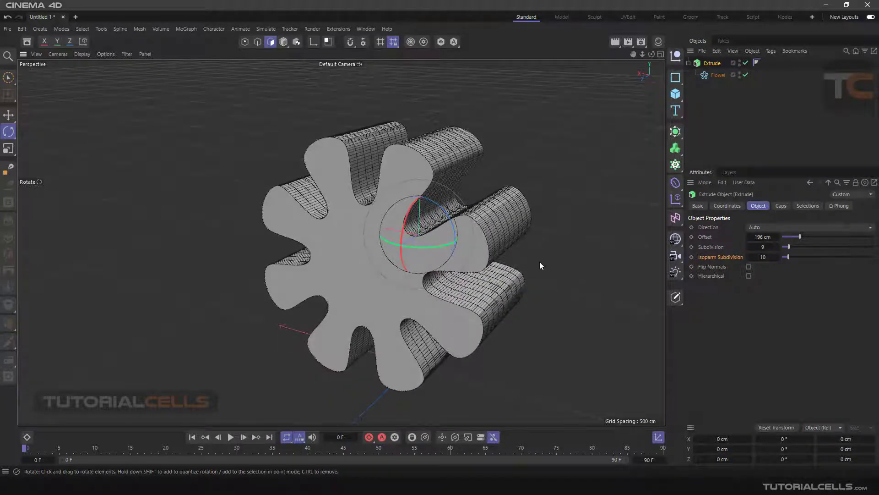
alt+drag(540, 262, 544, 289)
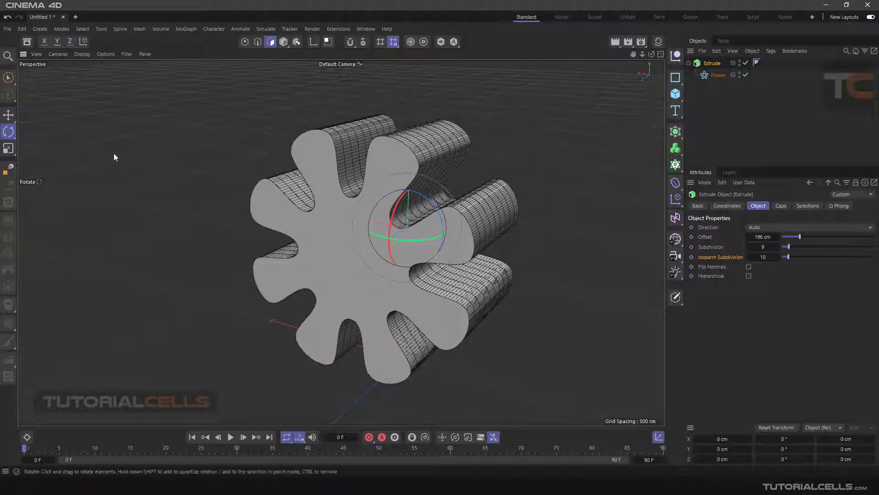
Step: Display isoparms, raise the Extrude's Isoparm Subdivision from 10 to 28, then return to wireframe
click(83, 55)
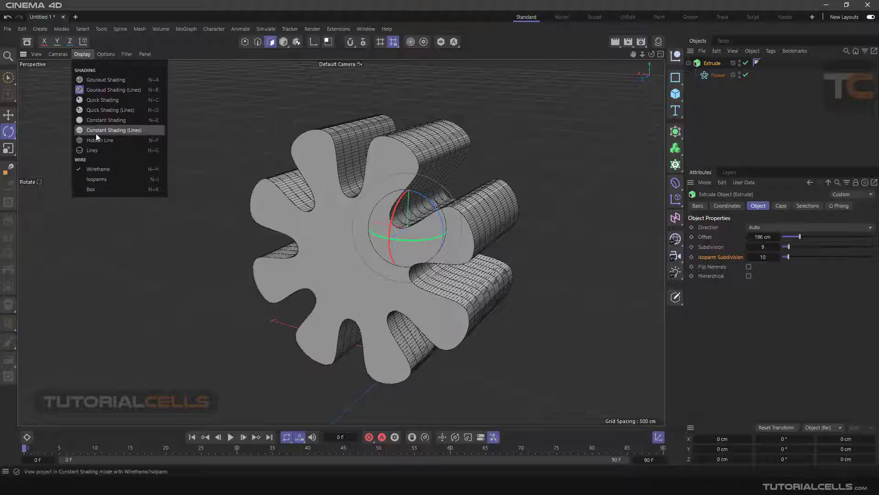
click(108, 180)
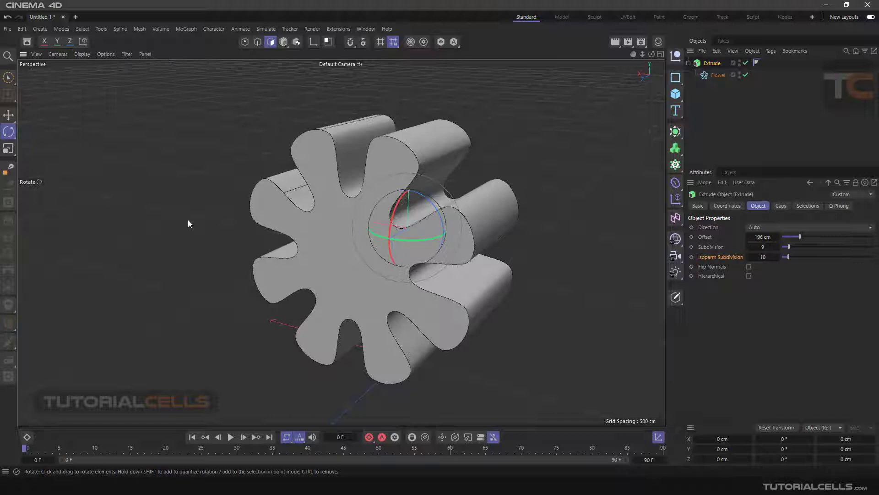
mouse_move(213, 202)
alt+mouse_down()
mouse_move(326, 201)
mouse_move(216, 210)
mouse_move(226, 204)
alt+mouse_up()
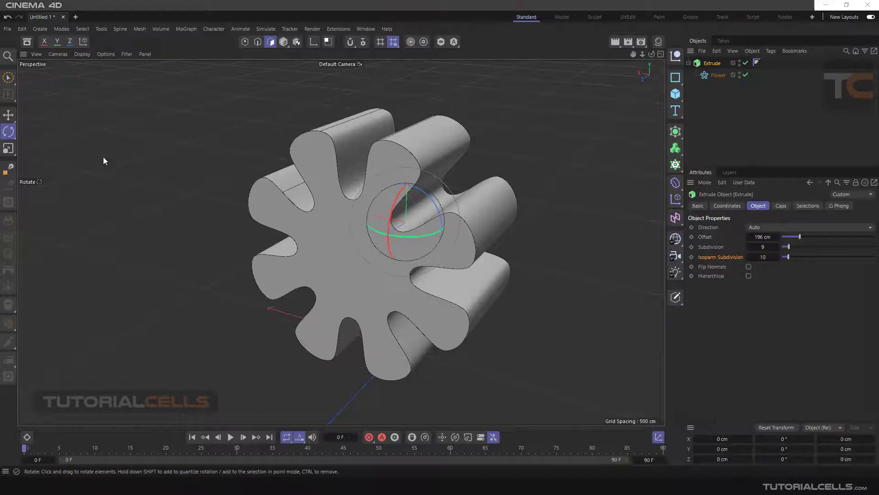
alt+drag(103, 161, 330, 204)
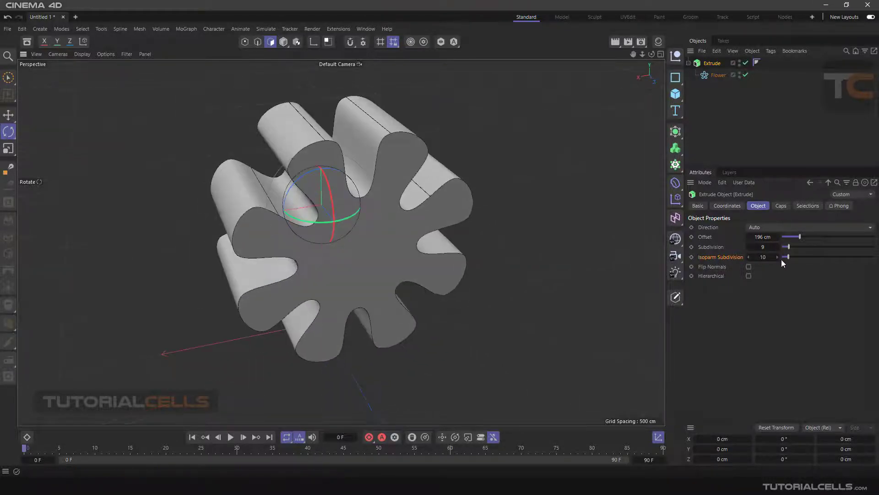
drag(788, 257, 805, 257)
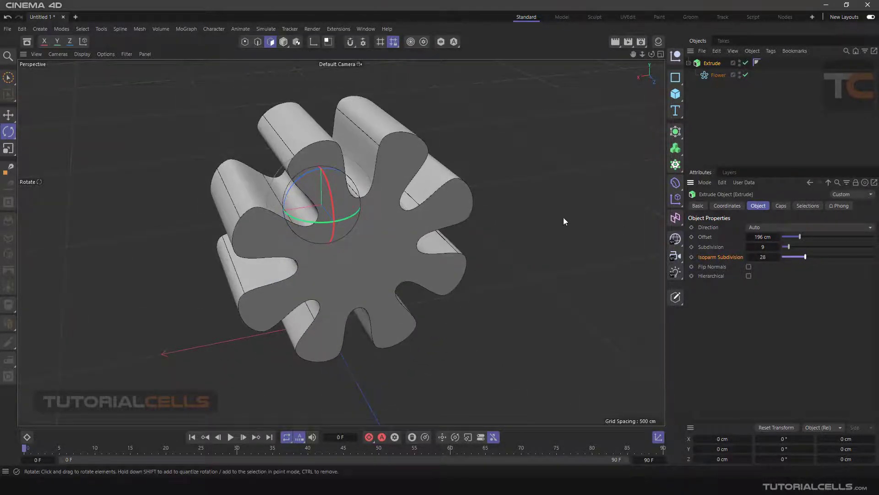
alt+drag(563, 222, 430, 197)
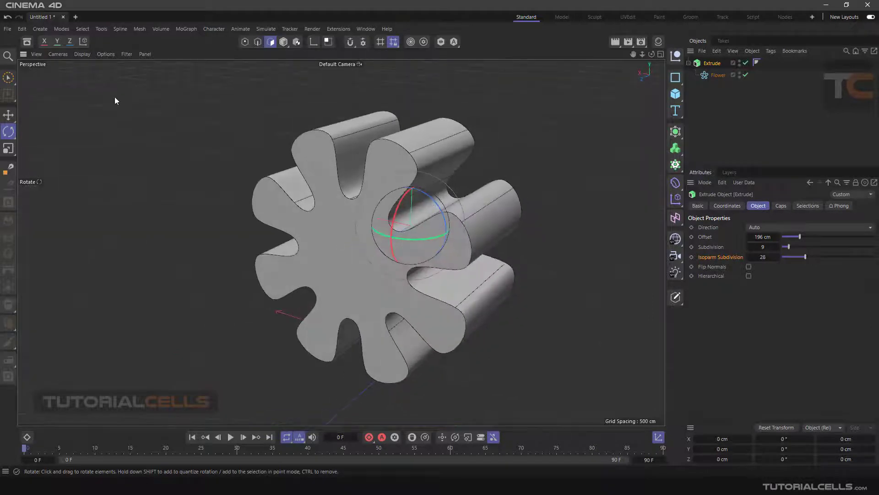
click(83, 55)
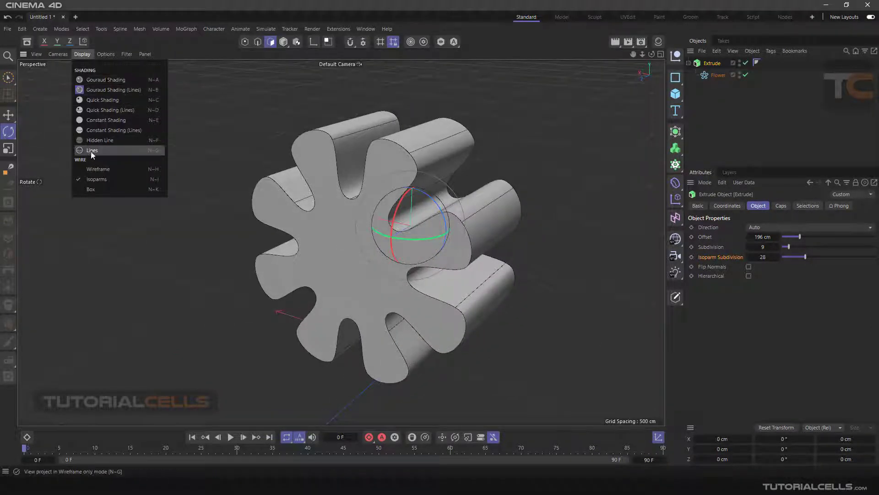
click(94, 167)
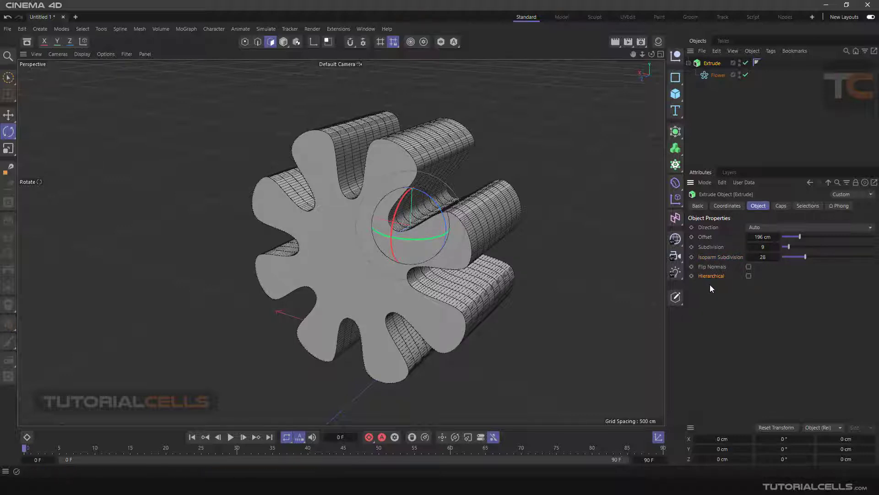
Step: Add an n-Side hexagon spline and a Rectangle spline, both nested under Extrude below the Flower
click(679, 82)
click(747, 109)
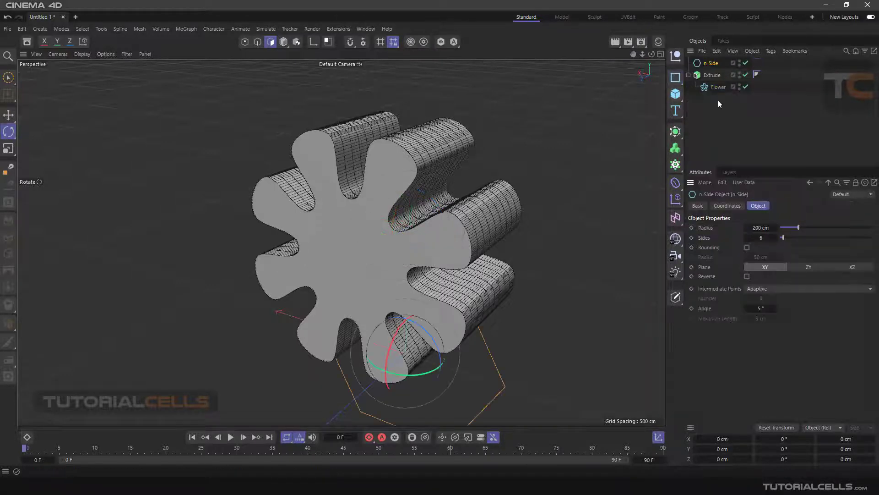
drag(711, 64, 713, 89)
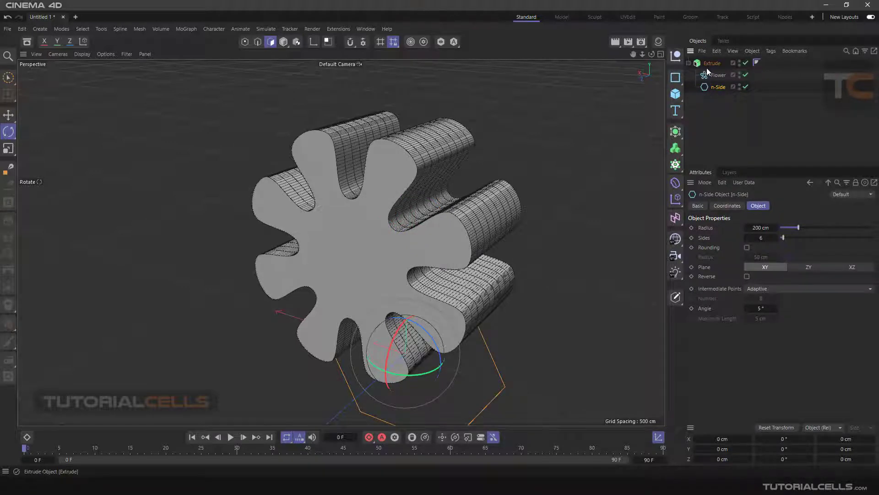
click(677, 79)
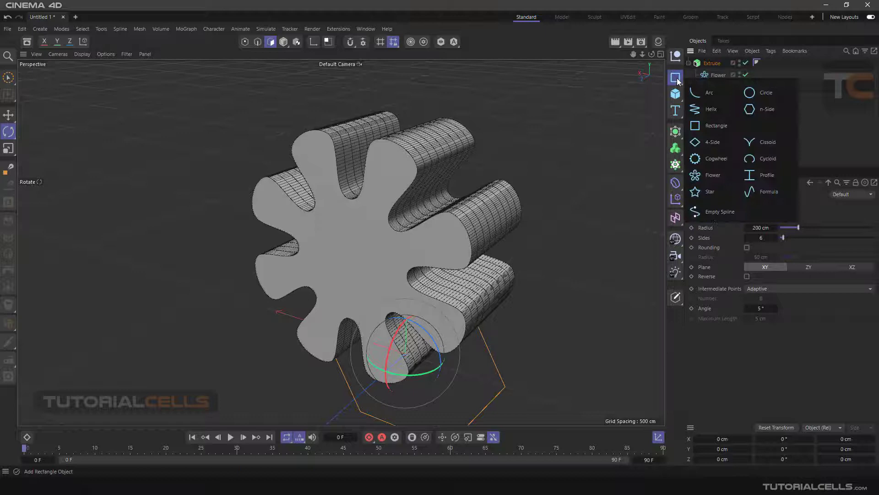
click(709, 126)
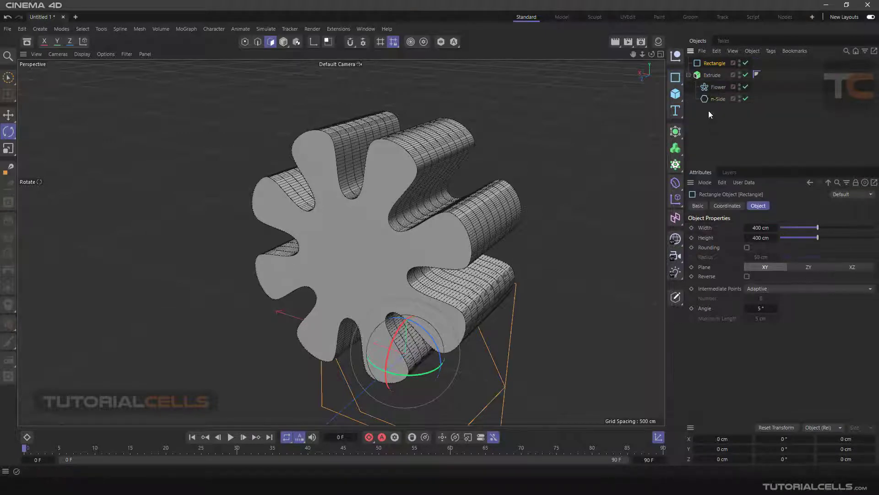
drag(707, 63, 718, 102)
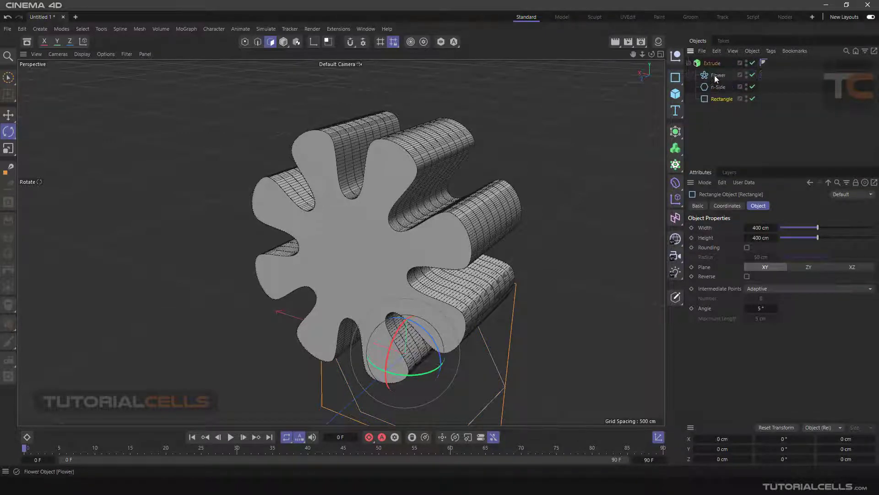
click(708, 65)
Step: Move the hexagon to the right of the flower and the rectangle further right
click(688, 62)
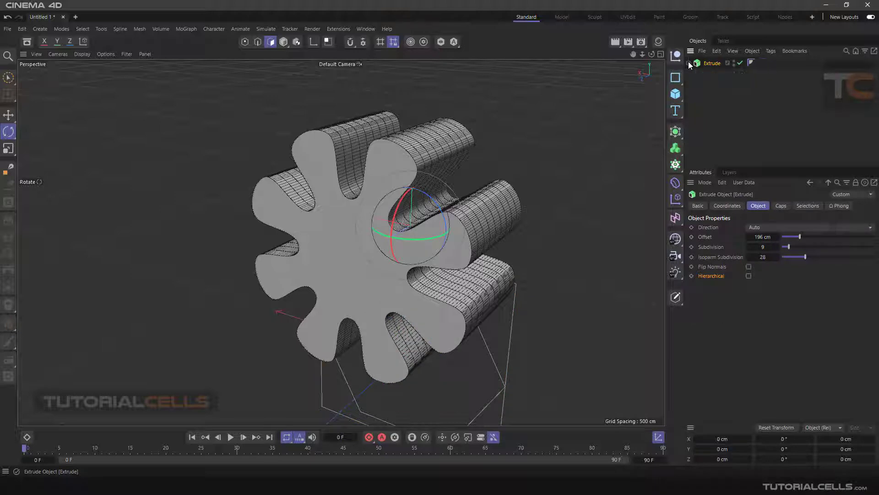
click(688, 63)
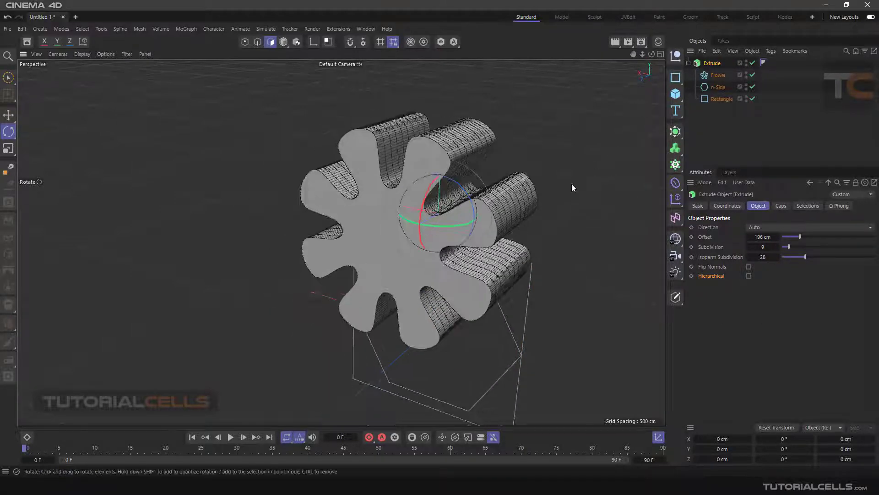
alt+drag(572, 183, 348, 256)
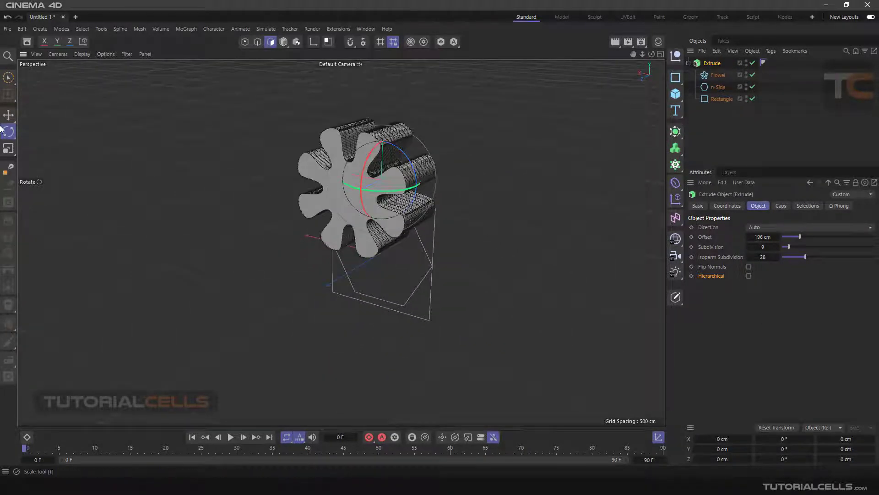
click(8, 115)
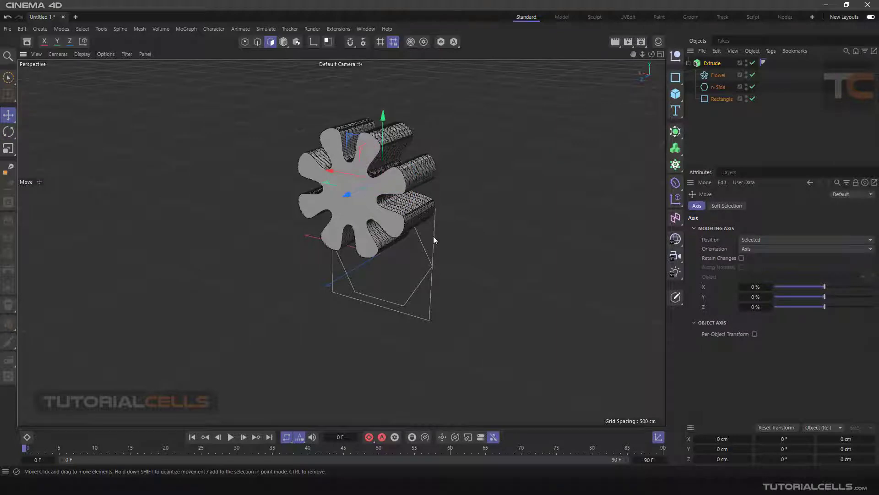
click(718, 86)
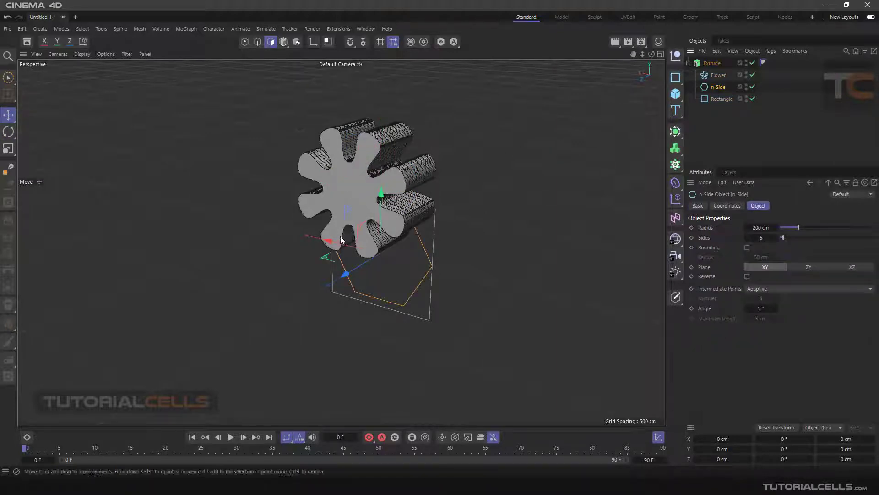
drag(347, 217, 499, 172)
click(719, 99)
scroll(426, 231, down, 3)
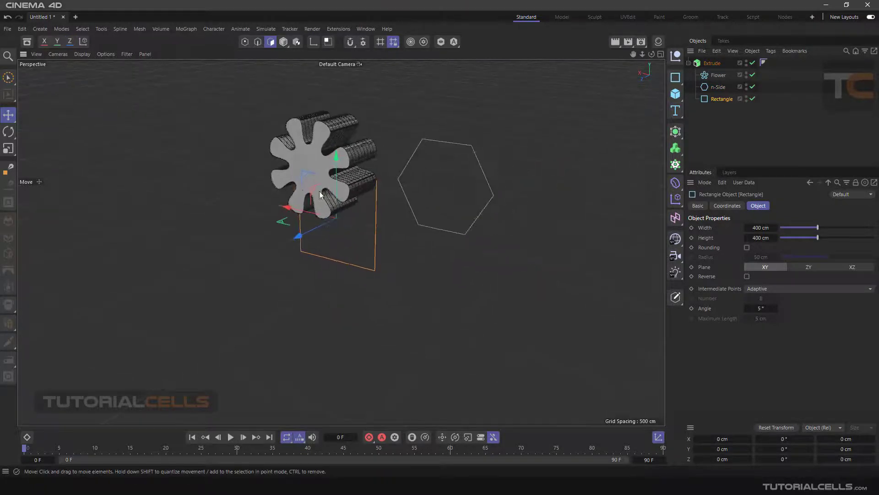
drag(308, 180, 536, 176)
Step: Reorder n-Side above Flower so the hexagon becomes the extruded shape
click(715, 61)
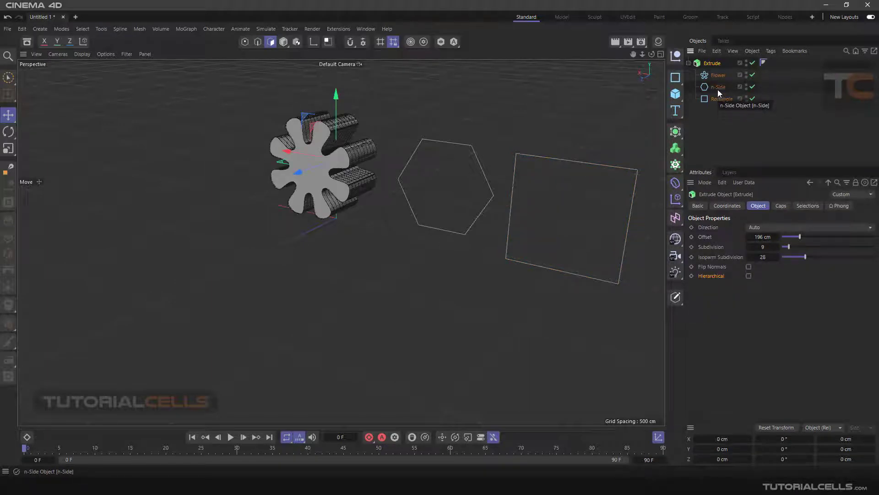
drag(718, 89, 715, 72)
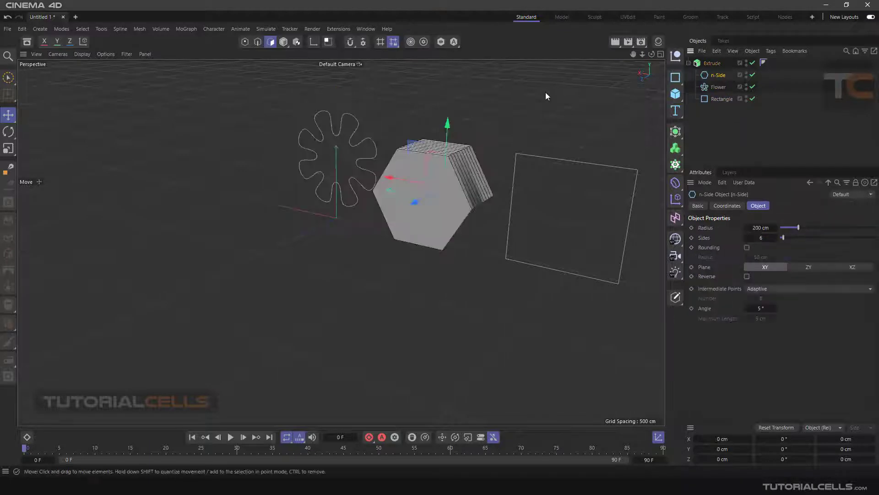
mouse_move(463, 171)
alt+mouse_down()
mouse_move(378, 146)
mouse_move(459, 166)
alt+mouse_up()
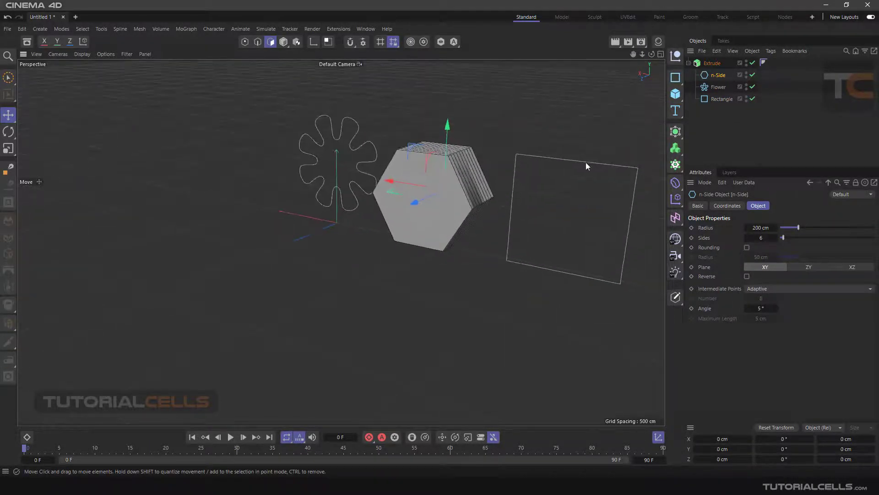
Step: Enable Hierarchical on the Extrude so flower, hexagon and rectangle all become solid
click(707, 62)
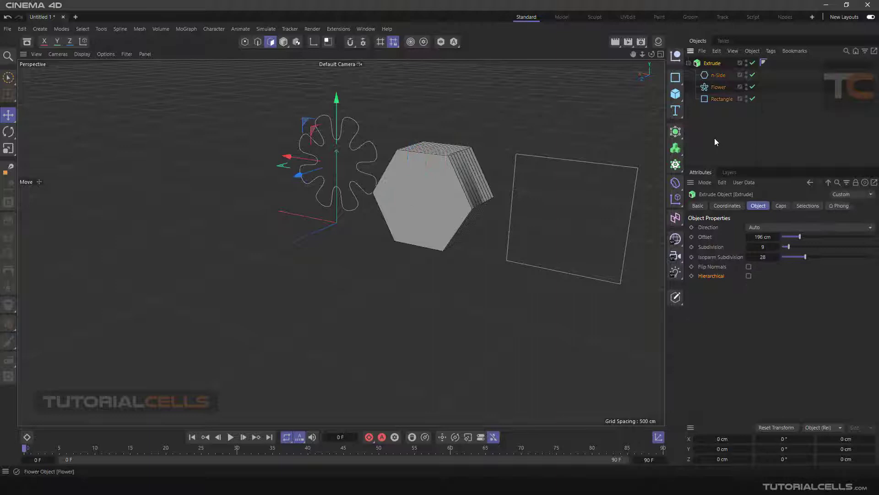
click(748, 275)
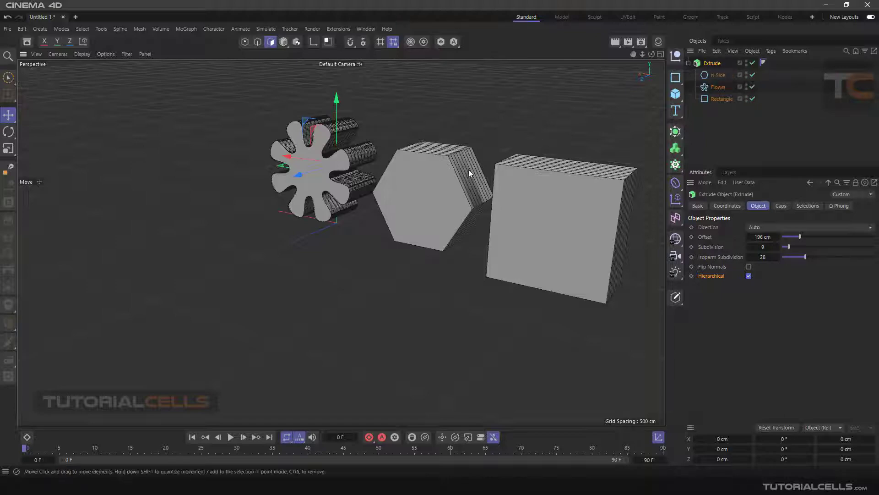
mouse_move(469, 169)
alt+mouse_down()
mouse_move(353, 163)
mouse_move(532, 150)
mouse_move(400, 166)
mouse_move(509, 178)
mouse_move(459, 166)
alt+mouse_up()
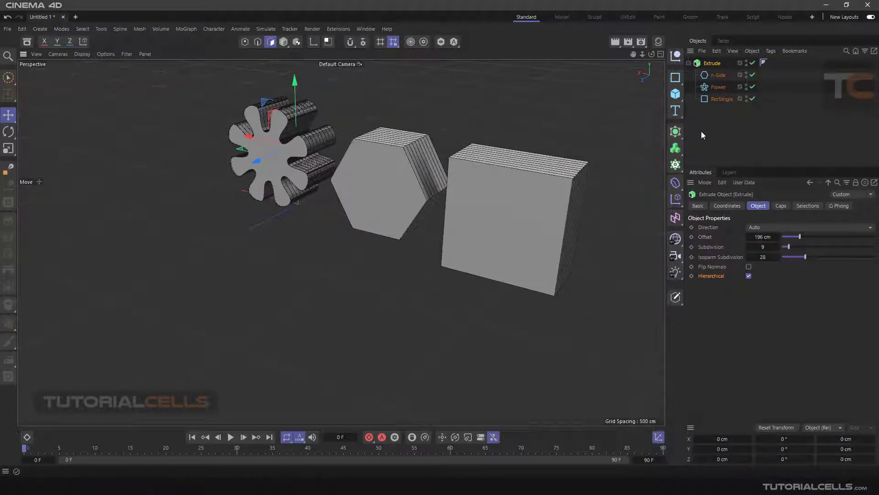
Step: Show the Extrude's Caps settings: Start and End Cap on, Round bevel at 0 cm
click(778, 206)
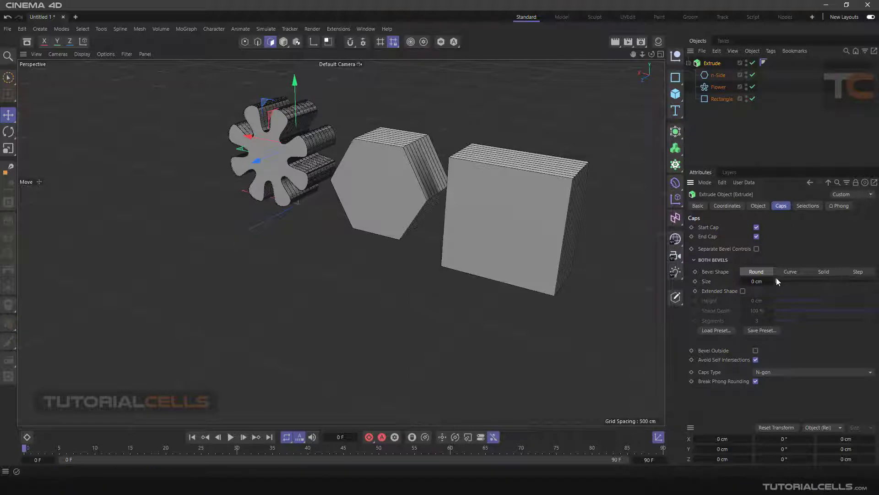
click(675, 110)
Step: Show the Extrude's Selections options, all unchecked, and orbit to face the hexagon and box
click(808, 206)
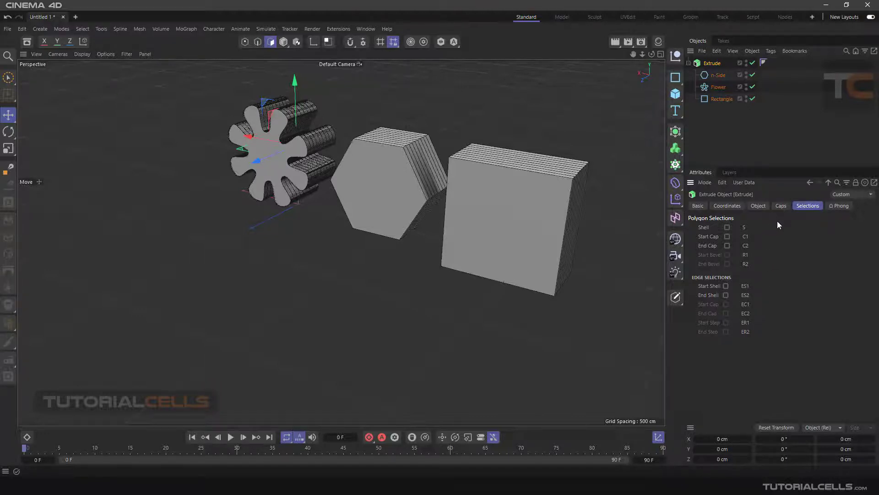
click(678, 116)
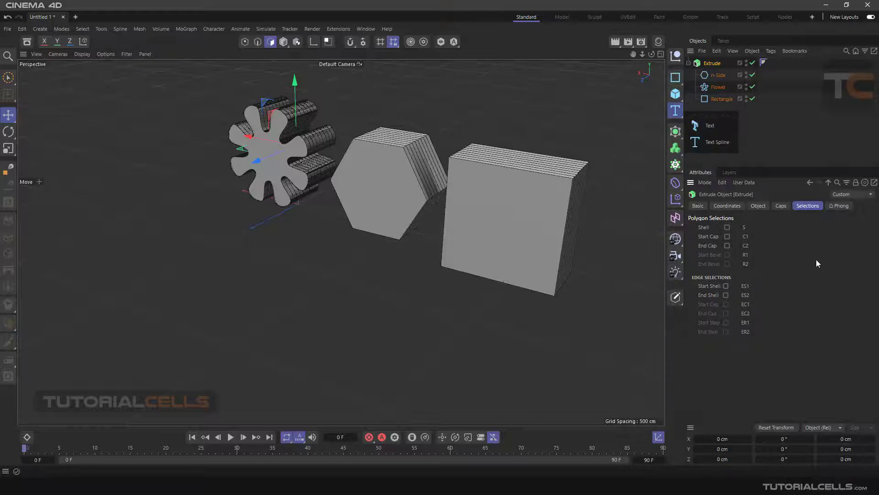
scroll(385, 183, down, 3)
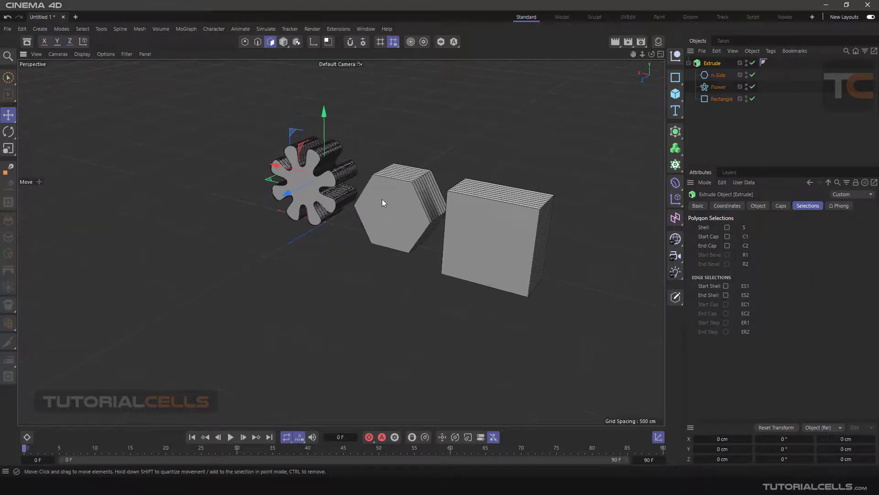
alt+drag(383, 199, 284, 150)
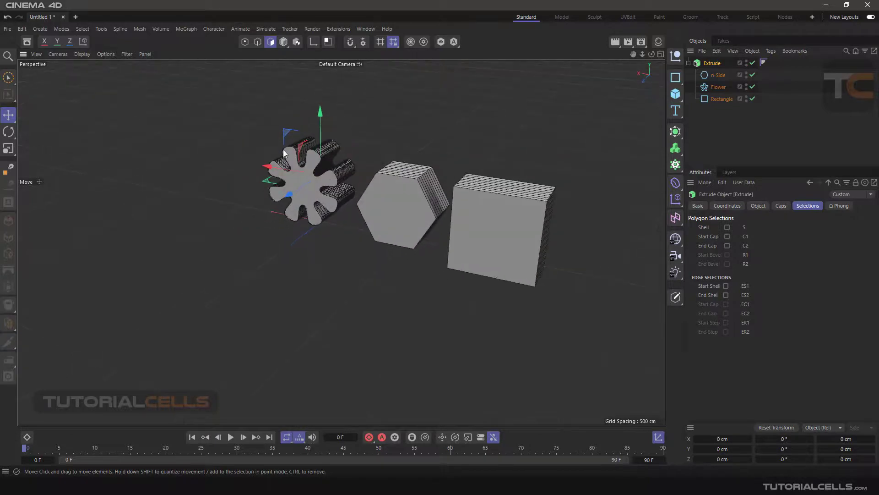